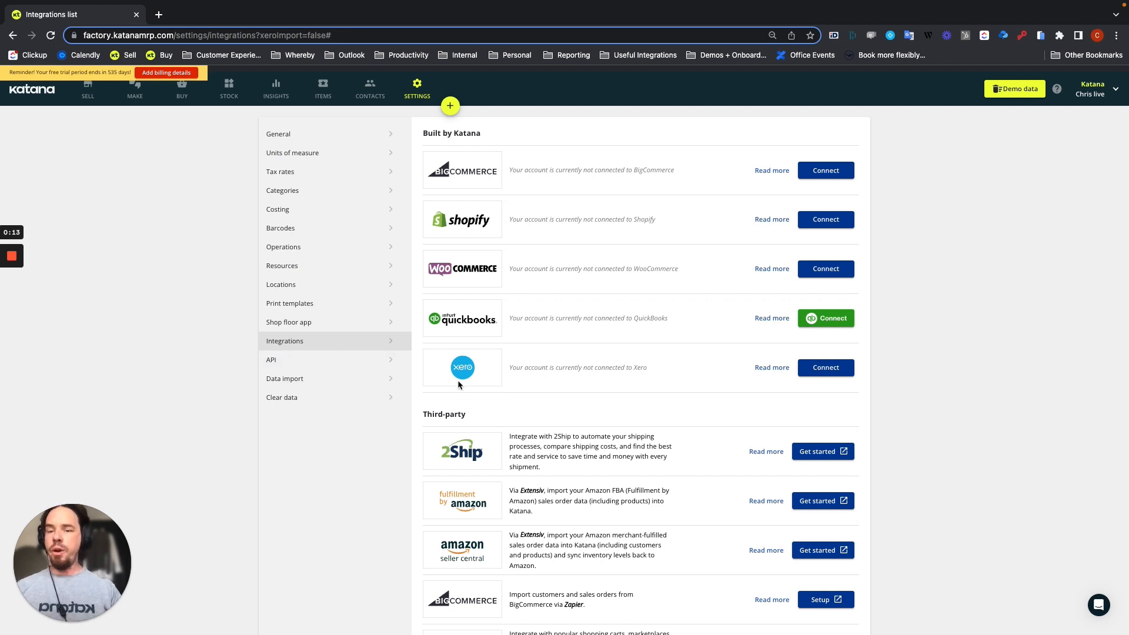
Connect the Xero integration, granting Katana access to the Demo Company (Global) organisation.
left_click(826, 369)
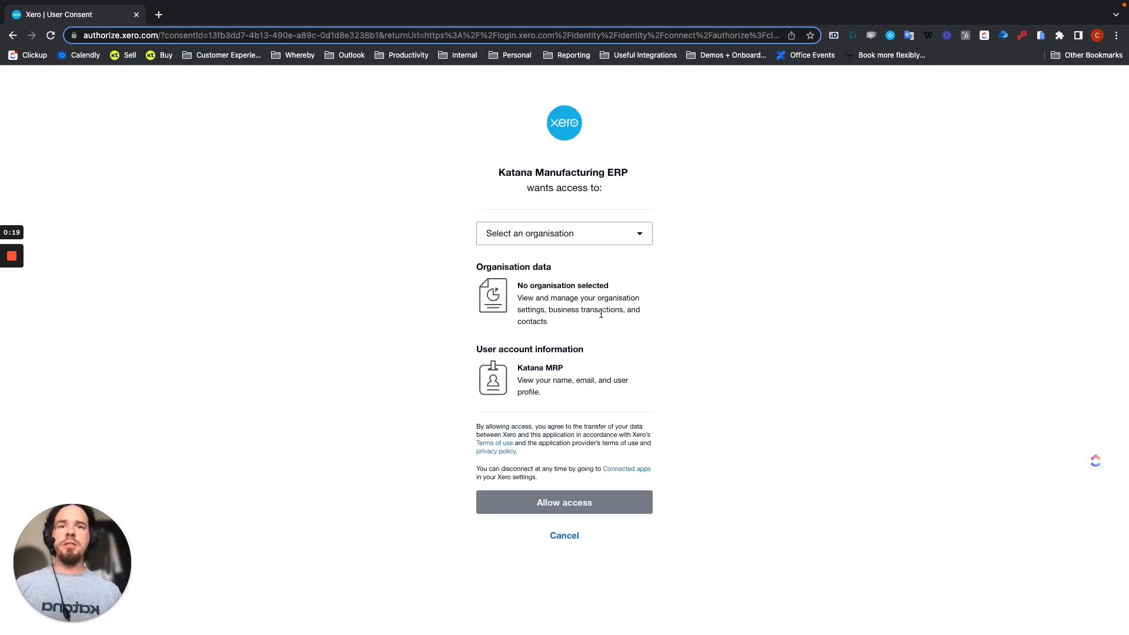
left_click(574, 241)
left_click(559, 290)
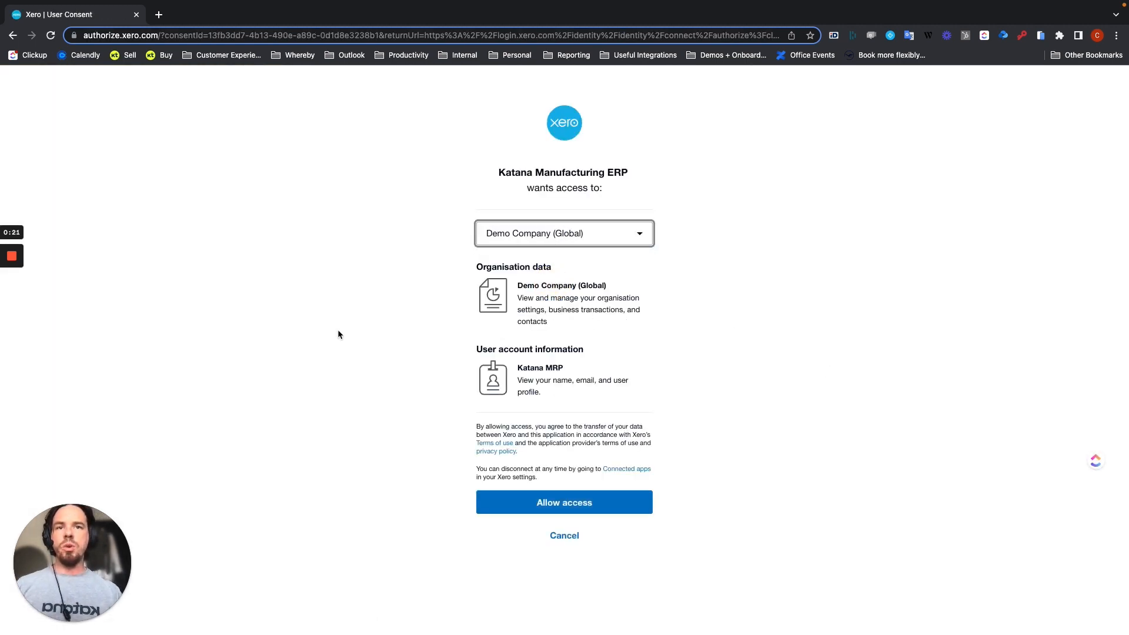
left_click(555, 501)
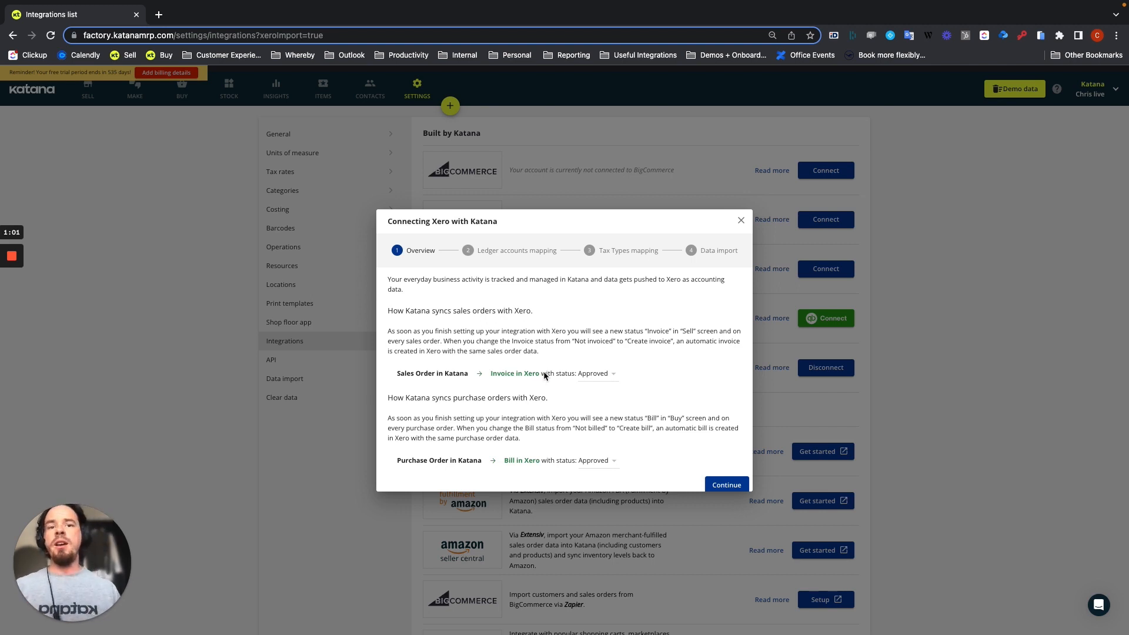
Keep Approved as the Xero status for sales order invoices and purchase order bills, and proceed to the ledger accounts mapping.
left_click(604, 374)
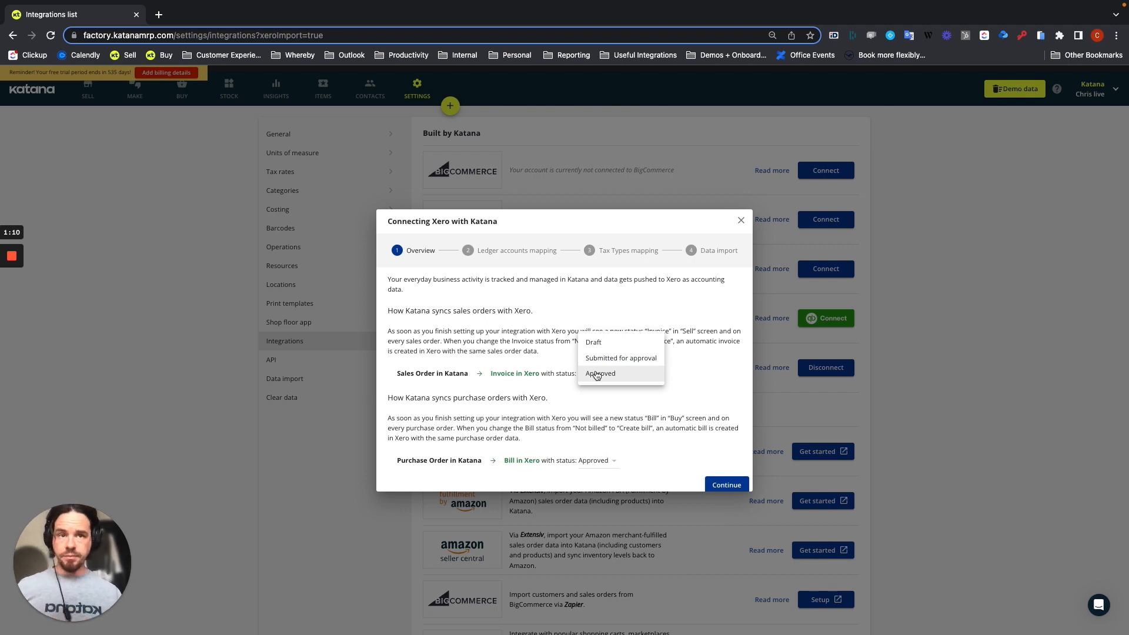
left_click(580, 407)
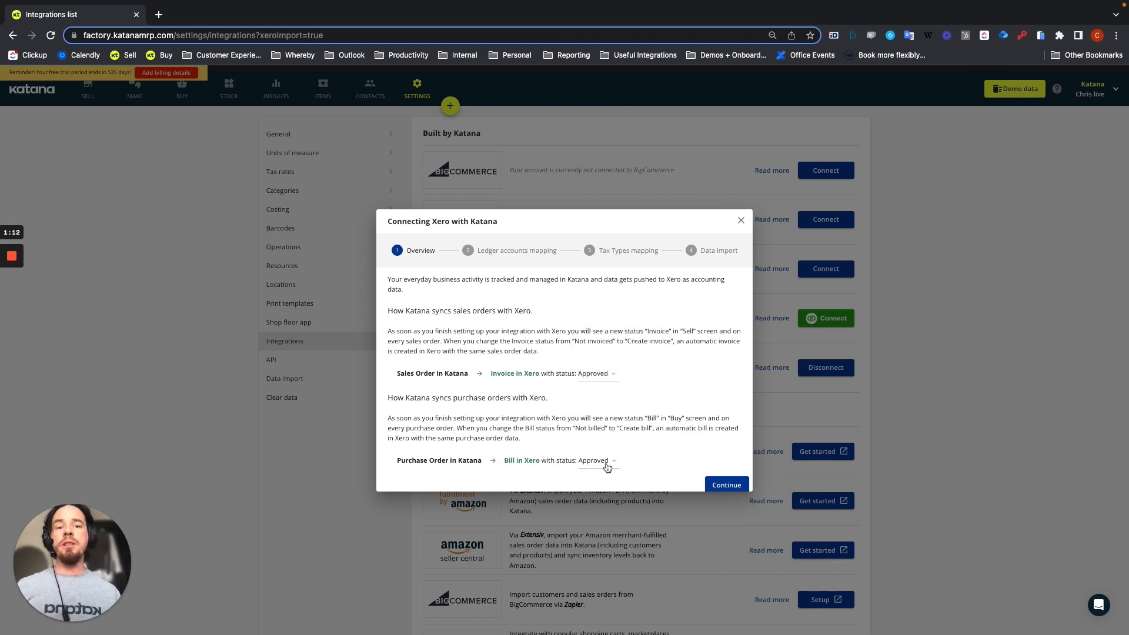
left_click(607, 467)
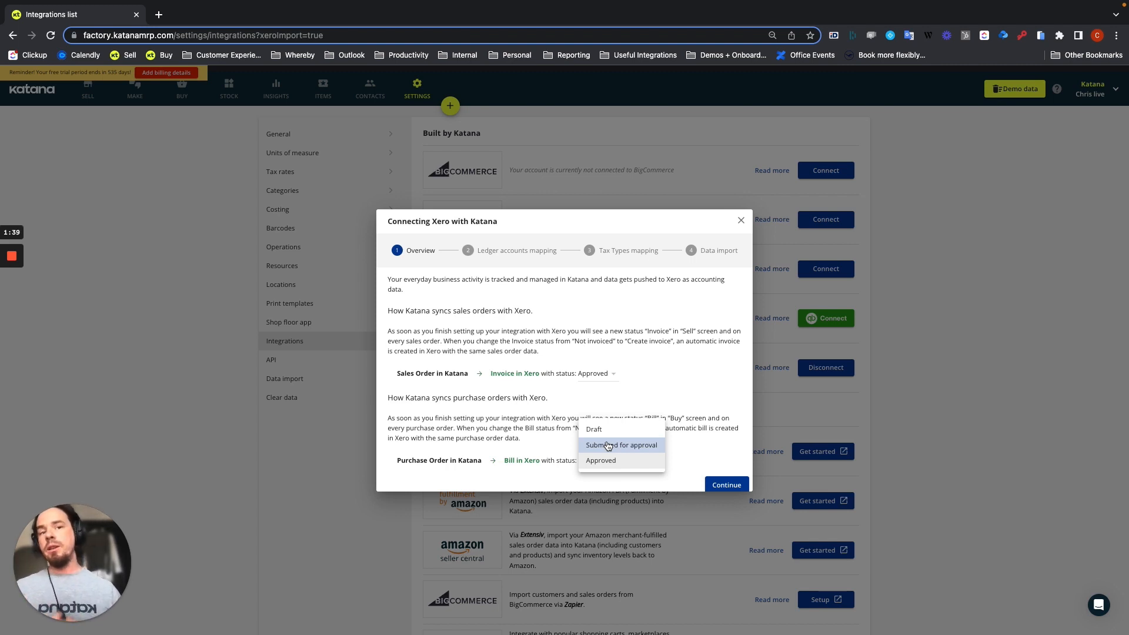
left_click(605, 460)
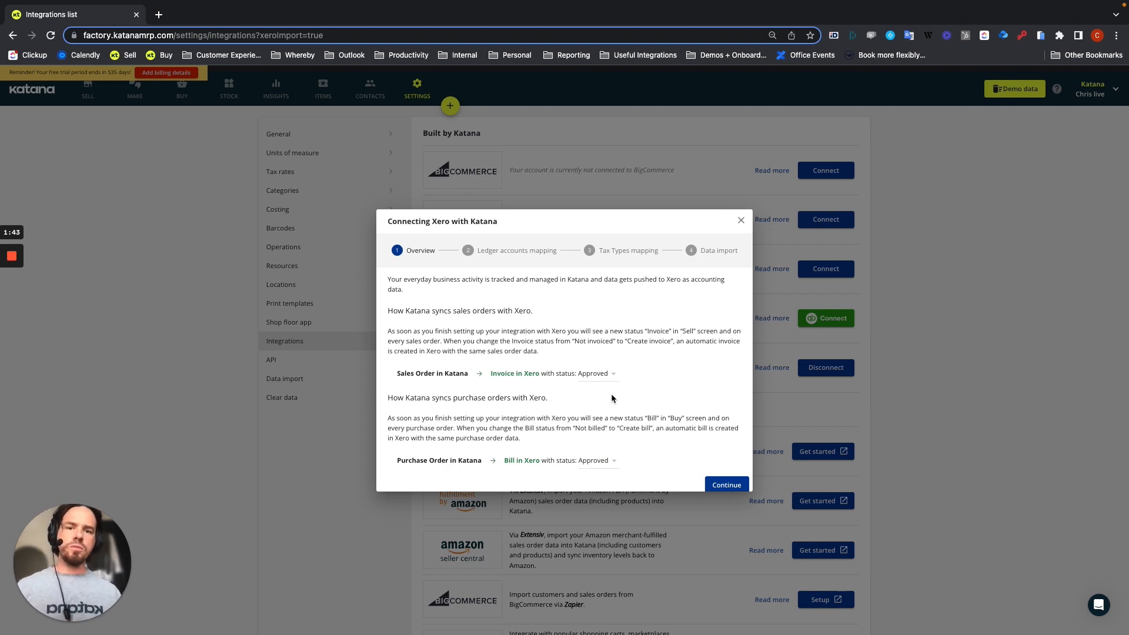
scroll(612, 398, "down", 1)
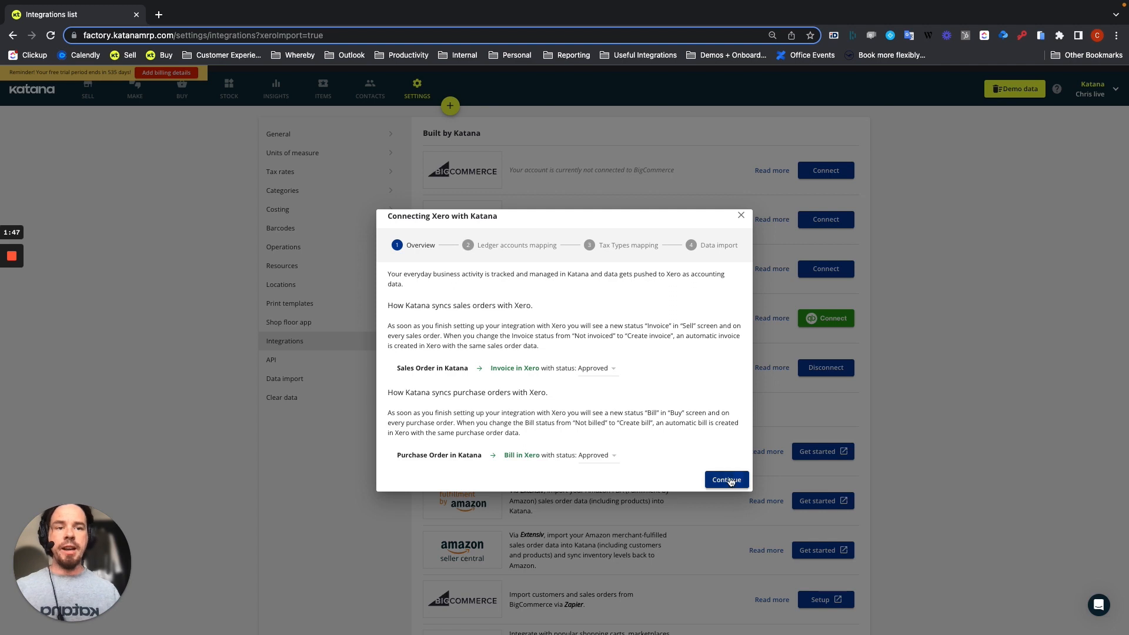
left_click(727, 479)
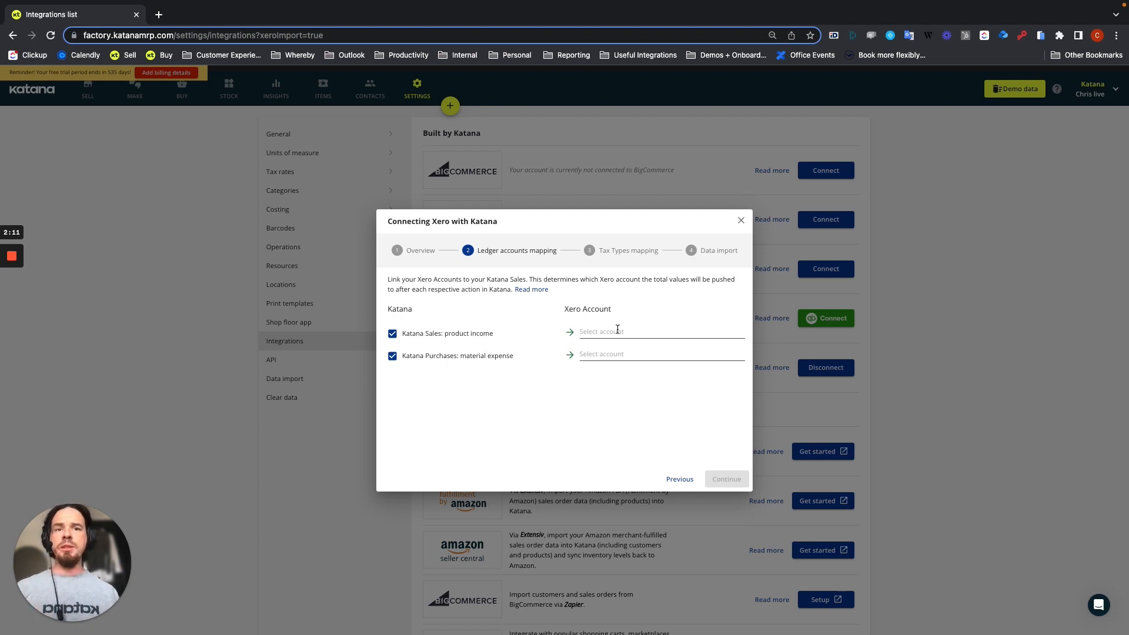
Map product income to the Sales account and material expense to Cost of Goods Sold, and proceed to the tax types mapping.
left_click(608, 332)
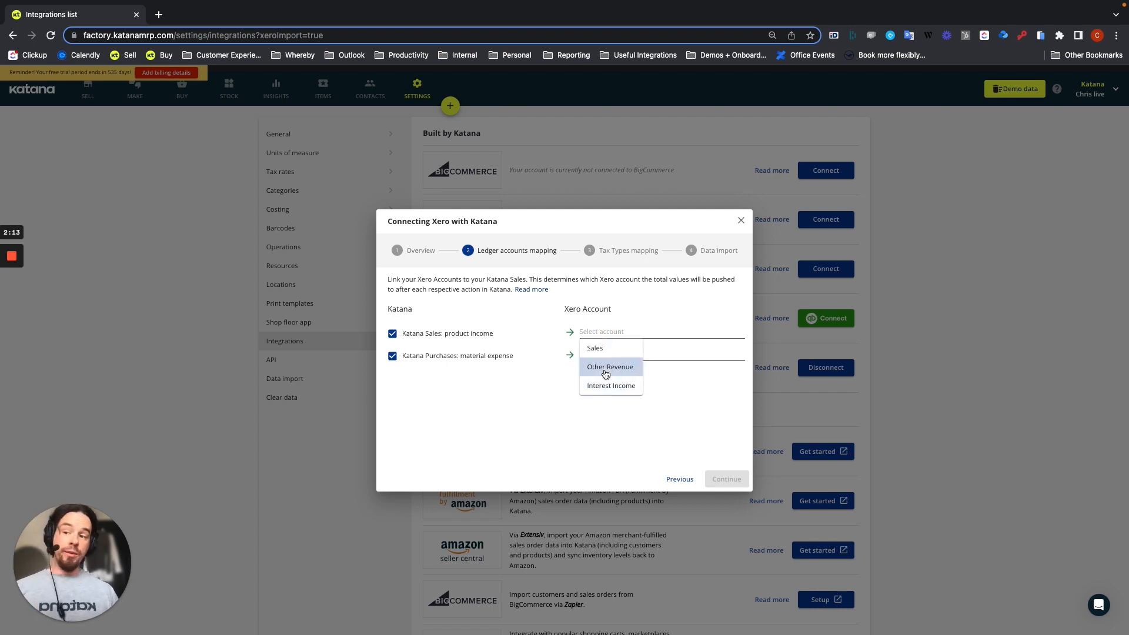
left_click(597, 349)
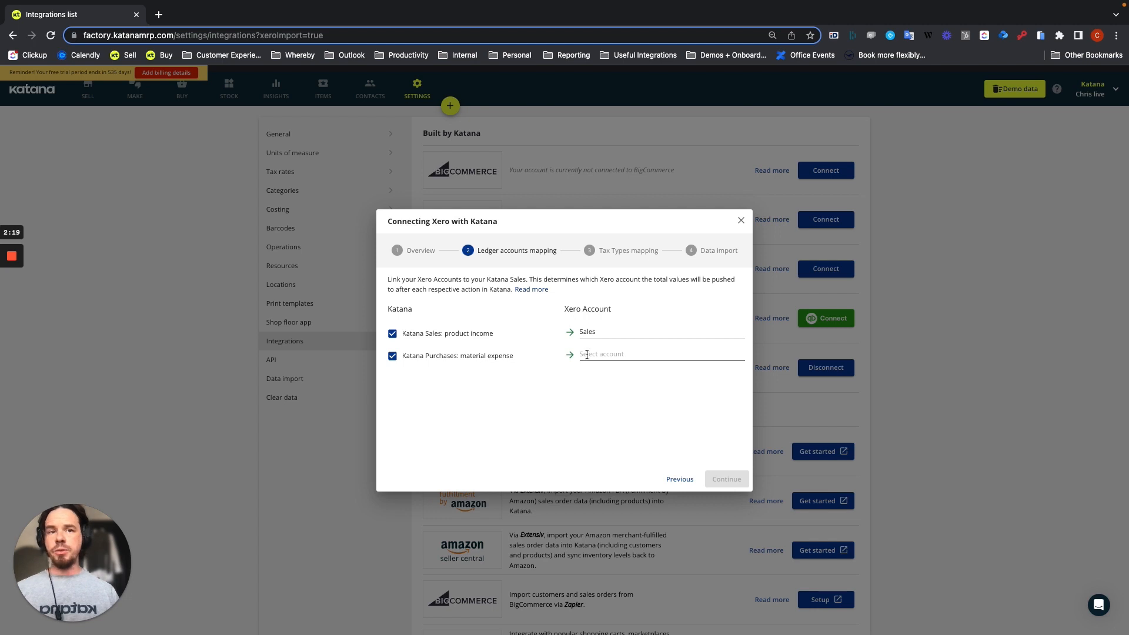
left_click(586, 354)
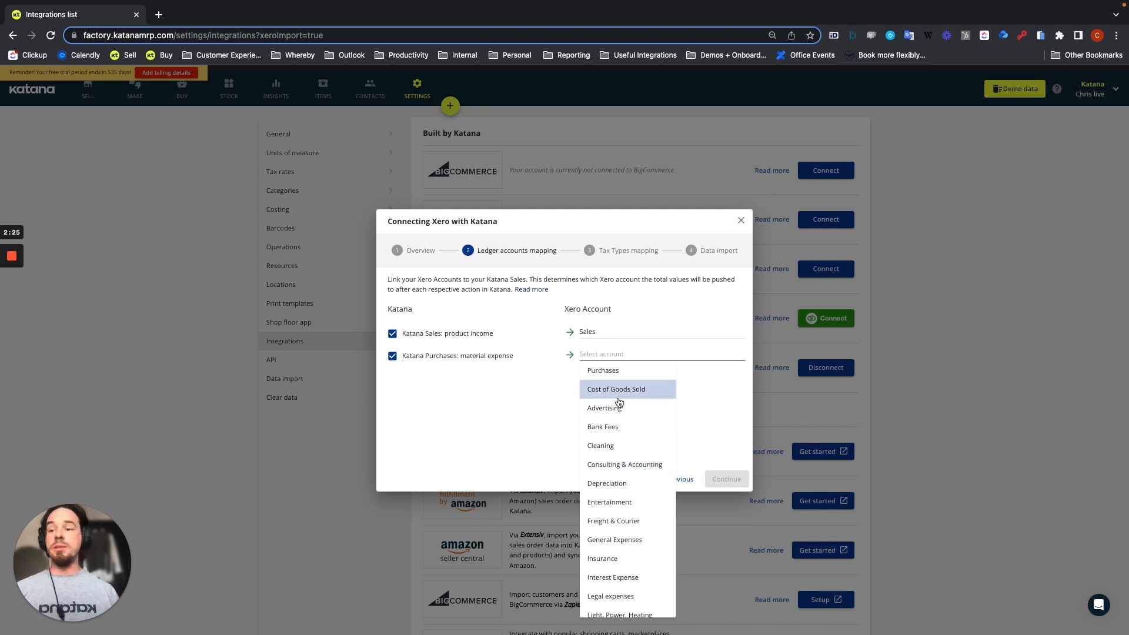
left_click(596, 391)
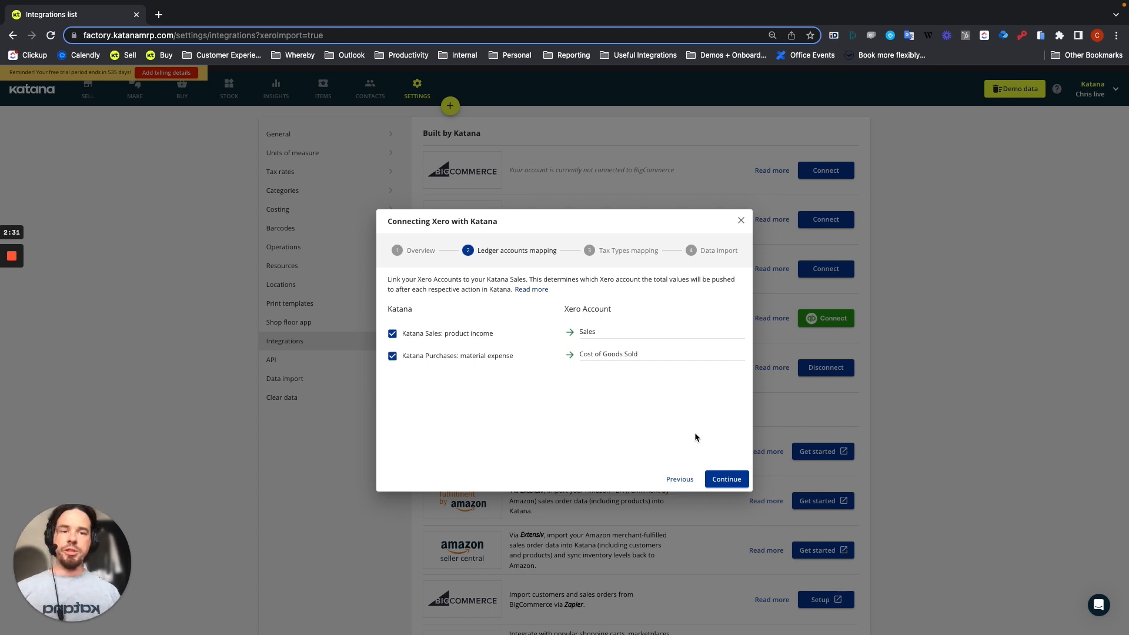
left_click(726, 478)
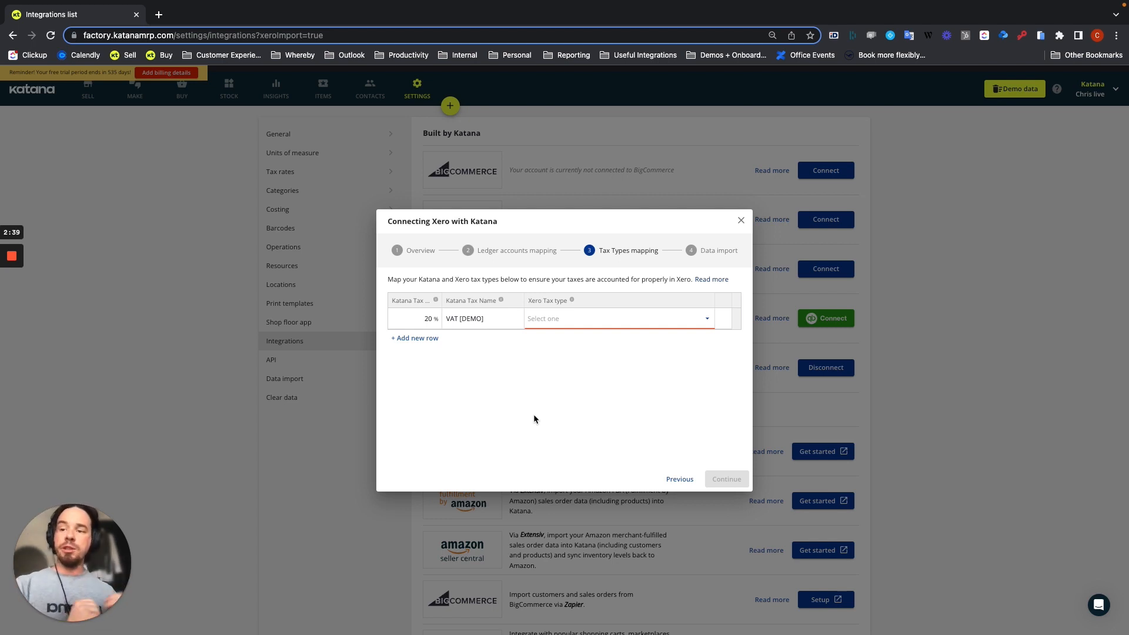
Map the VAT [DEMO] rate to Xero tax type MB - GST/RST on Sales 12 and finish the setup with customer and supplier import enabled.
left_click(565, 320)
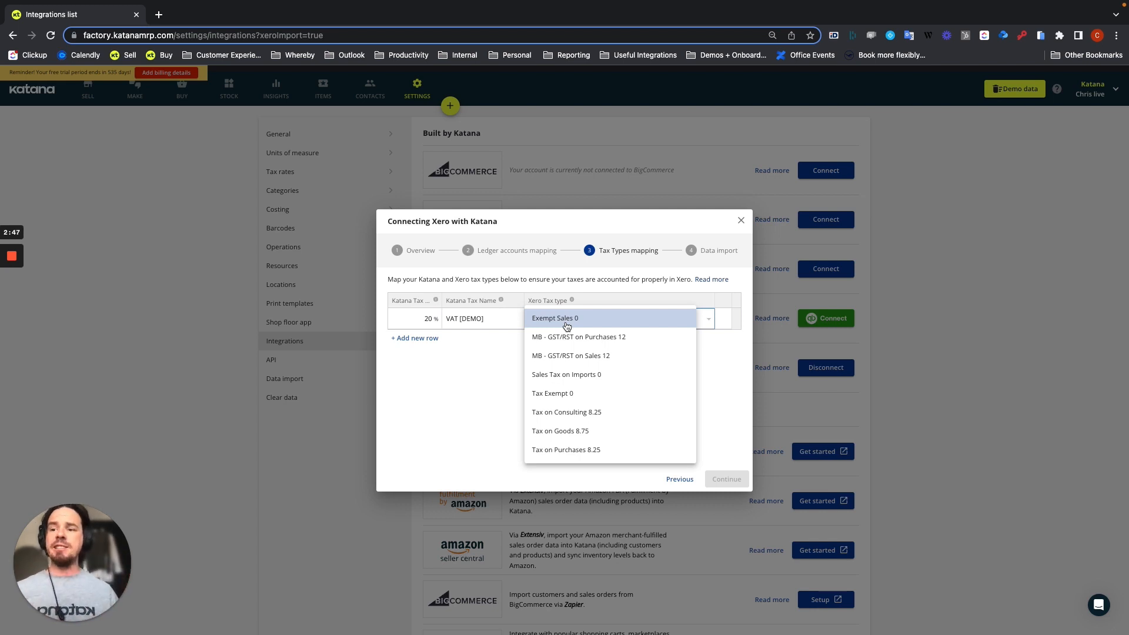
left_click(447, 360)
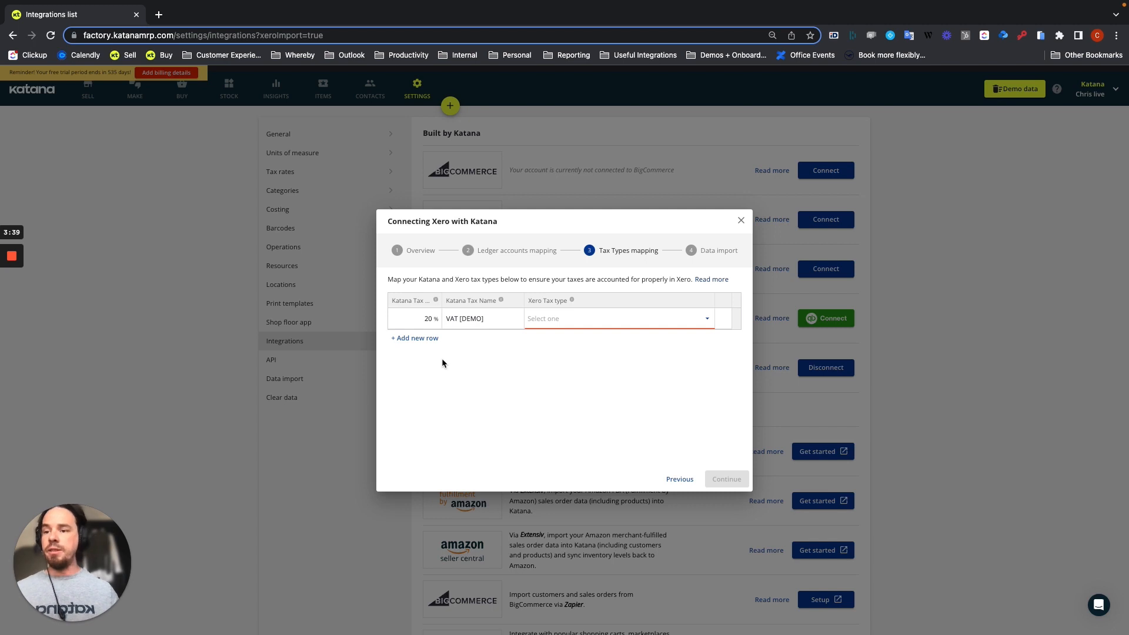
left_click(555, 321)
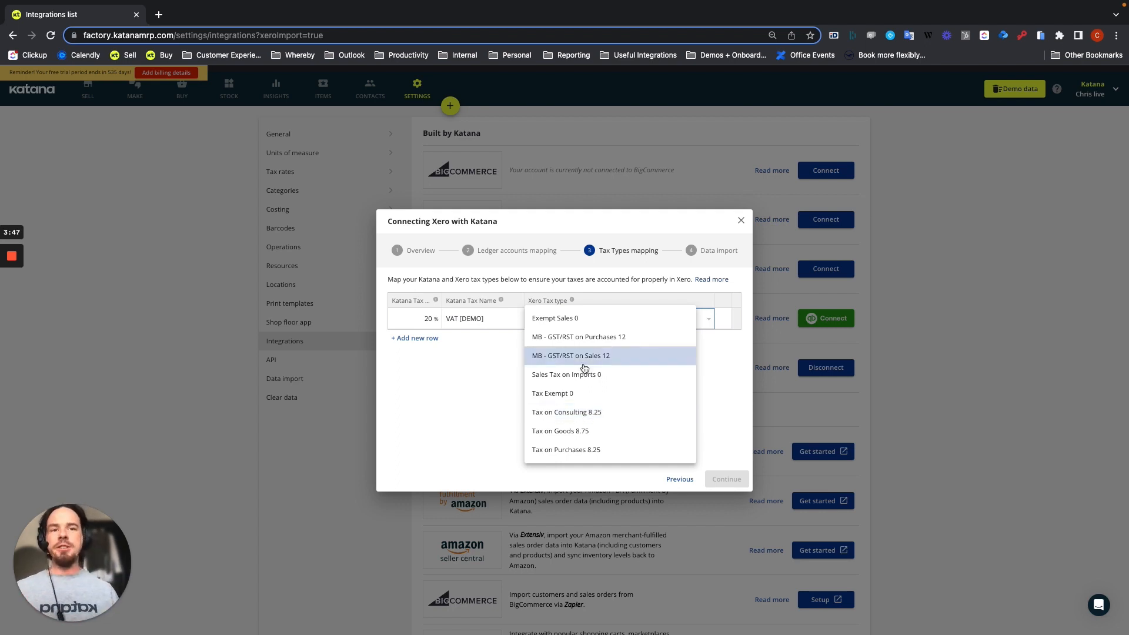
left_click(548, 321)
left_click(548, 322)
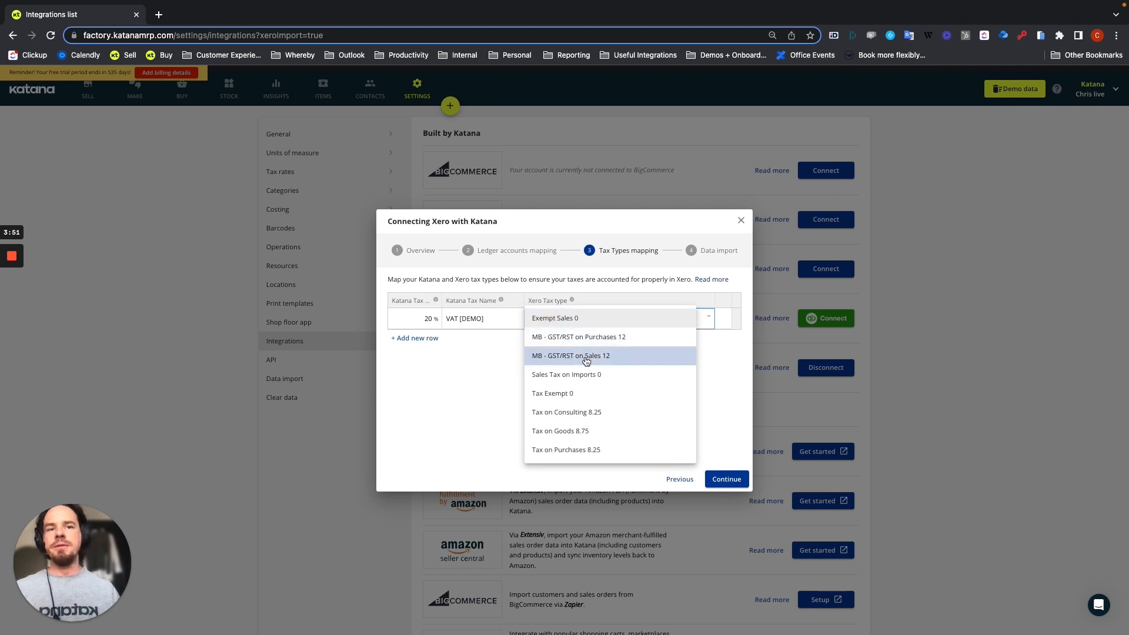
left_click(593, 356)
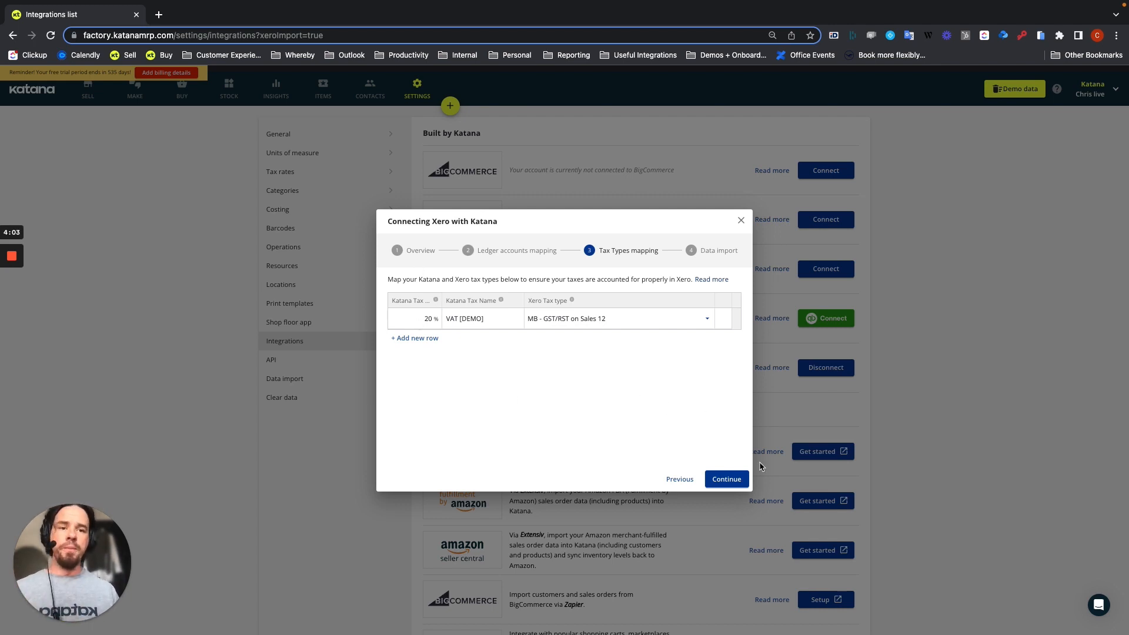
left_click(725, 479)
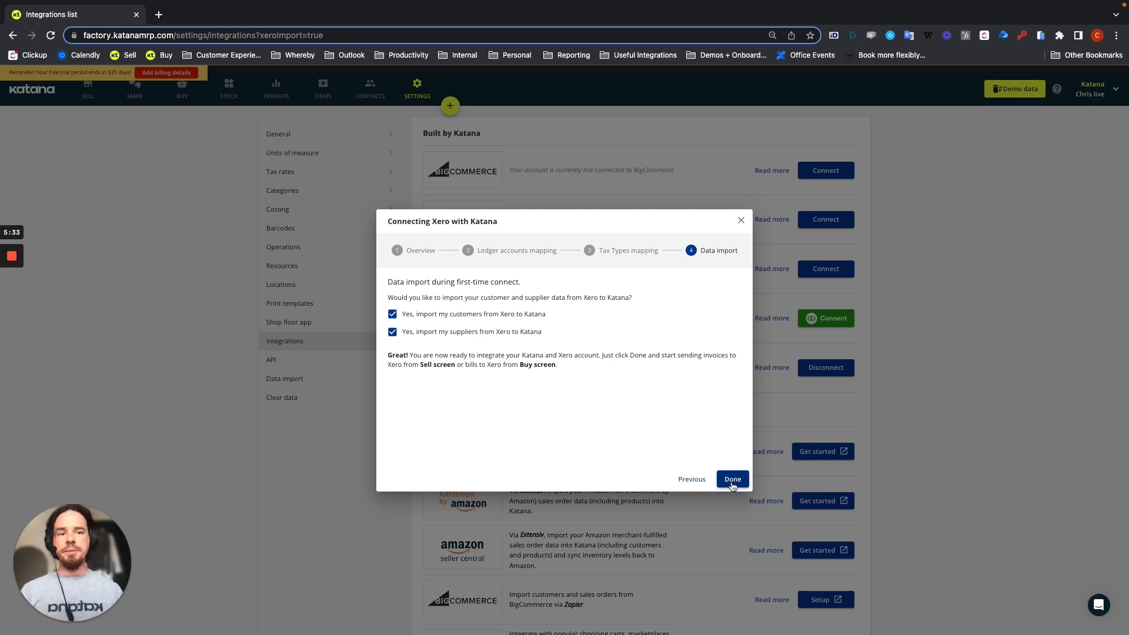
left_click(732, 480)
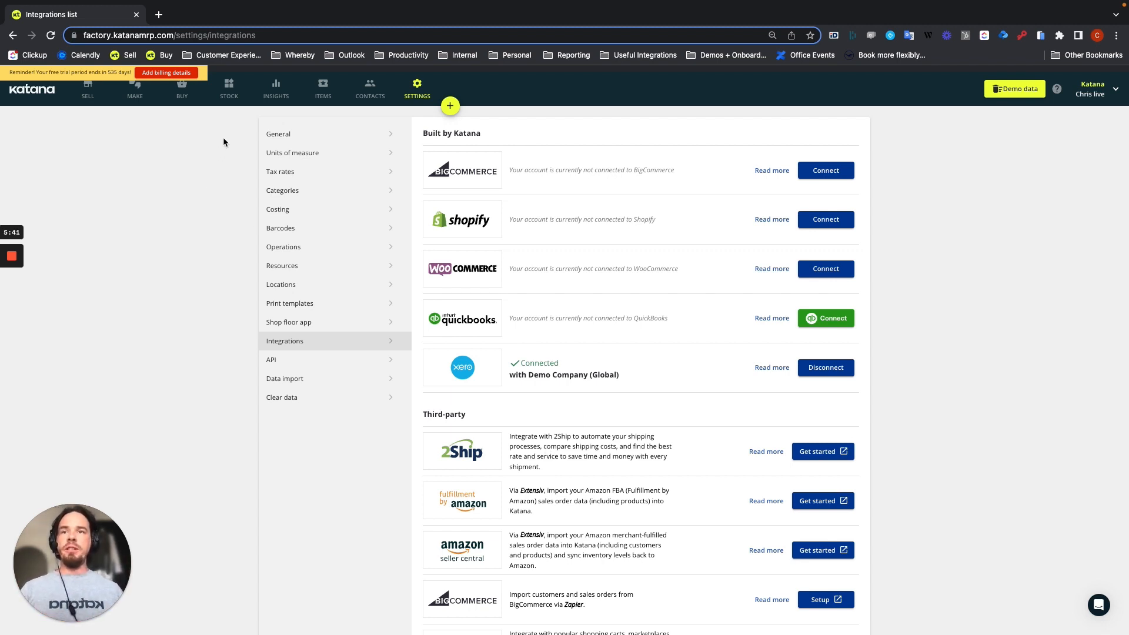
Review the customers and suppliers in the contact lists after the Xero import.
left_click(369, 87)
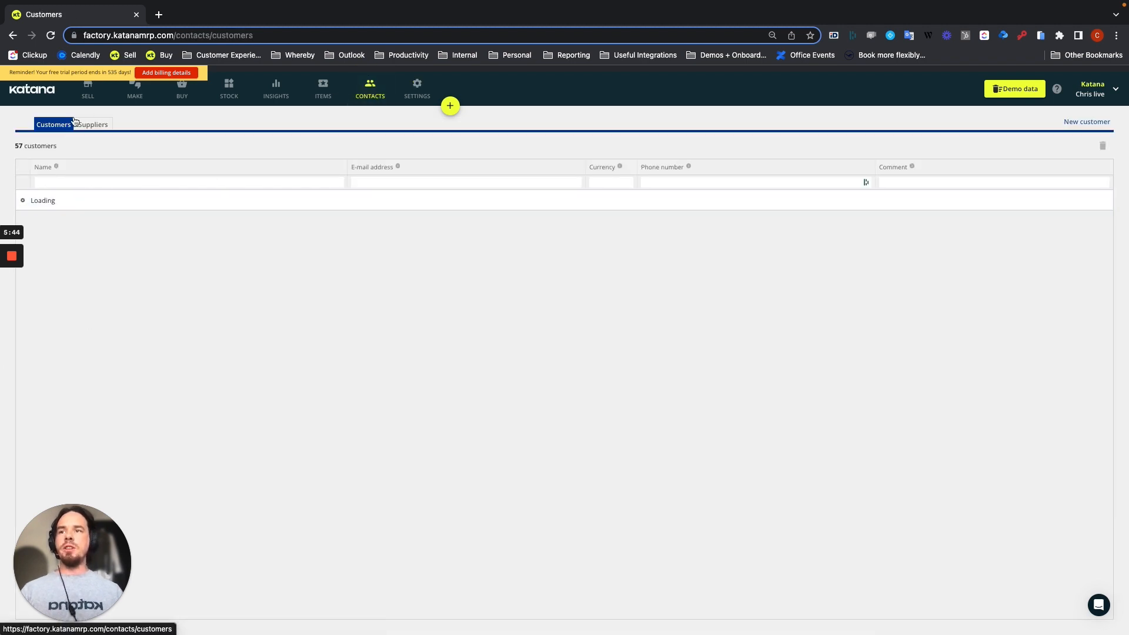
left_click(94, 124)
left_click(49, 125)
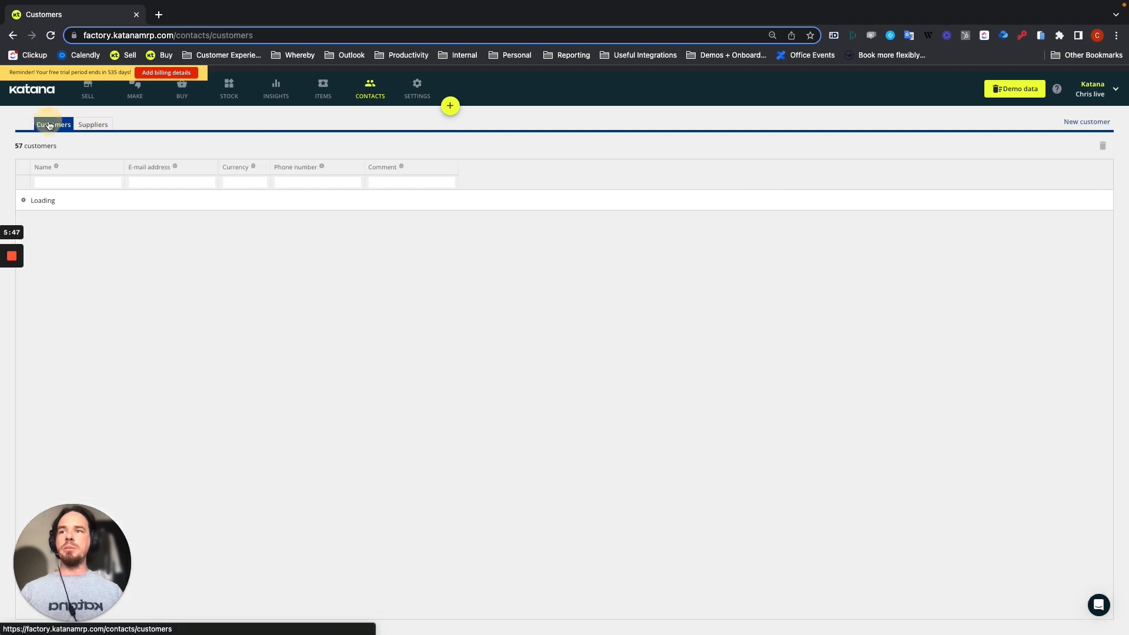
left_click(88, 126)
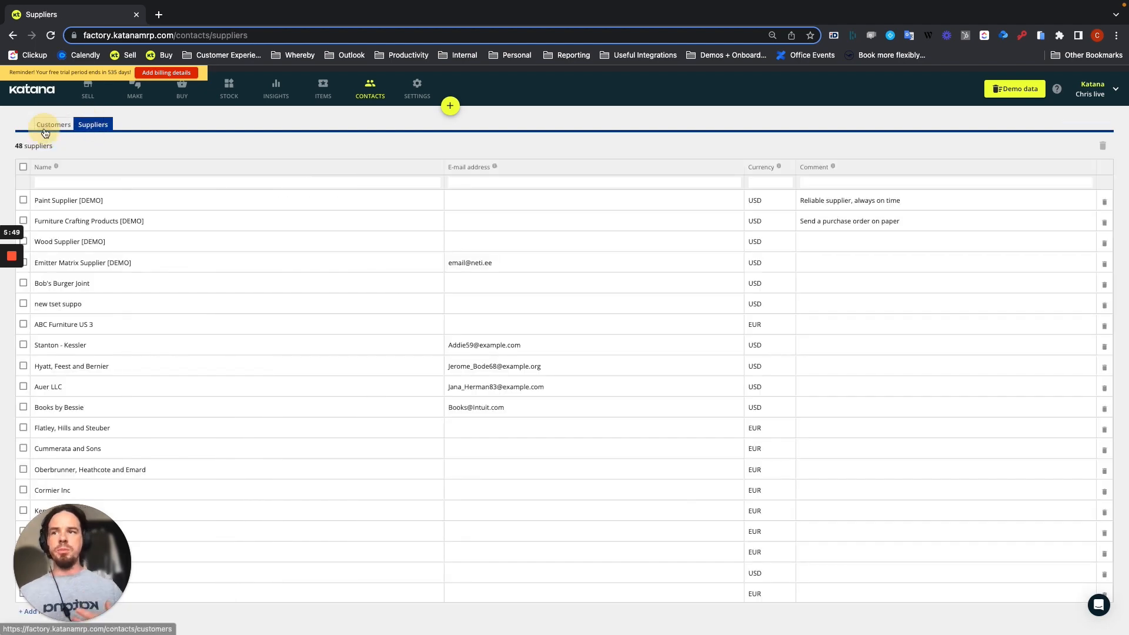
left_click(46, 132)
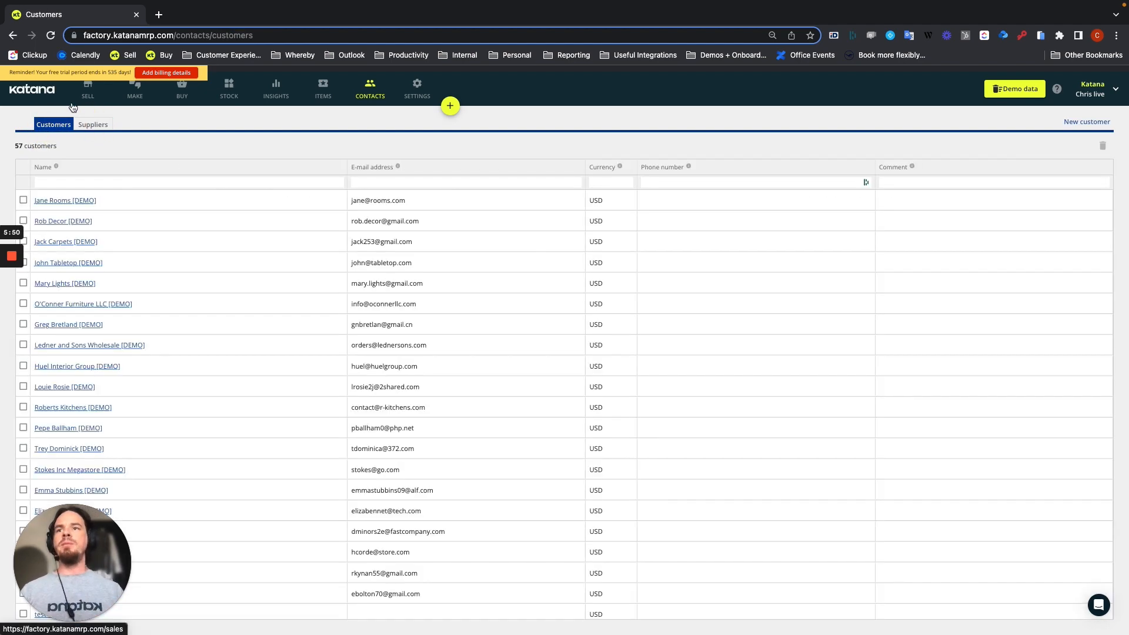
Check the invoice statuses of open sales orders and the bill statuses of open purchase orders, including the outsourcing list.
left_click(89, 88)
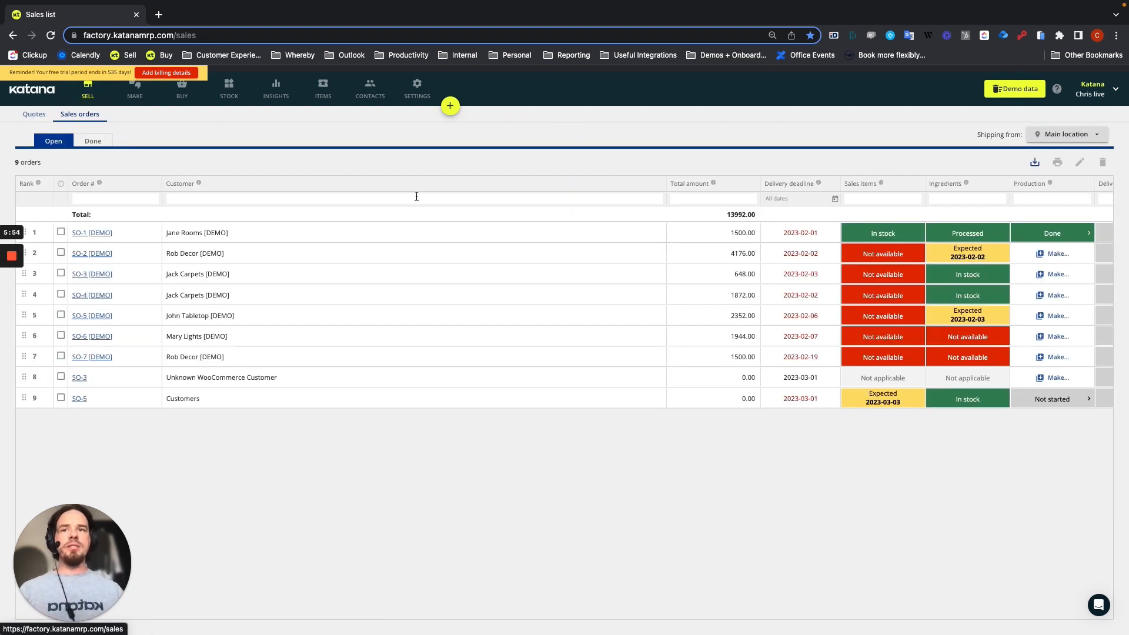
scroll(535, 293, "right", 3)
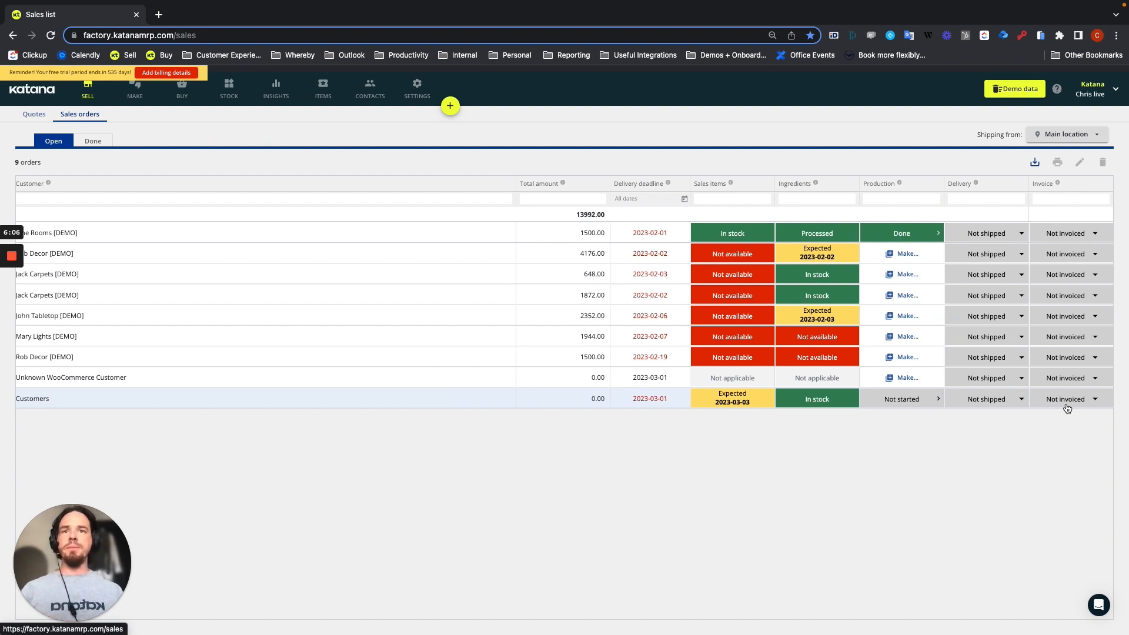
left_click(175, 91)
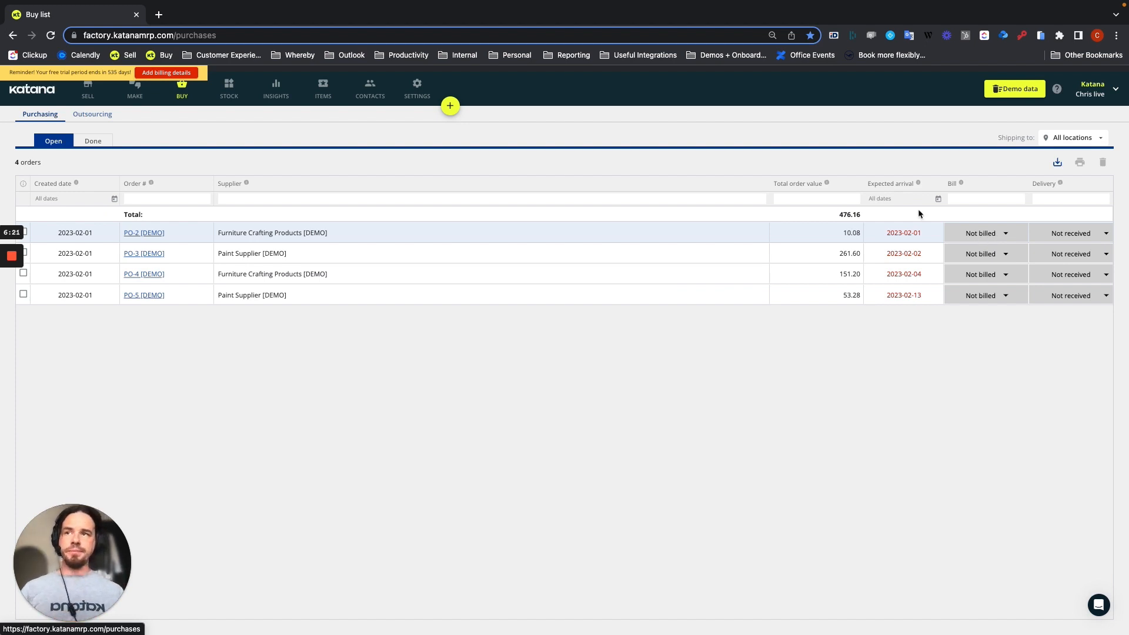
left_click(90, 115)
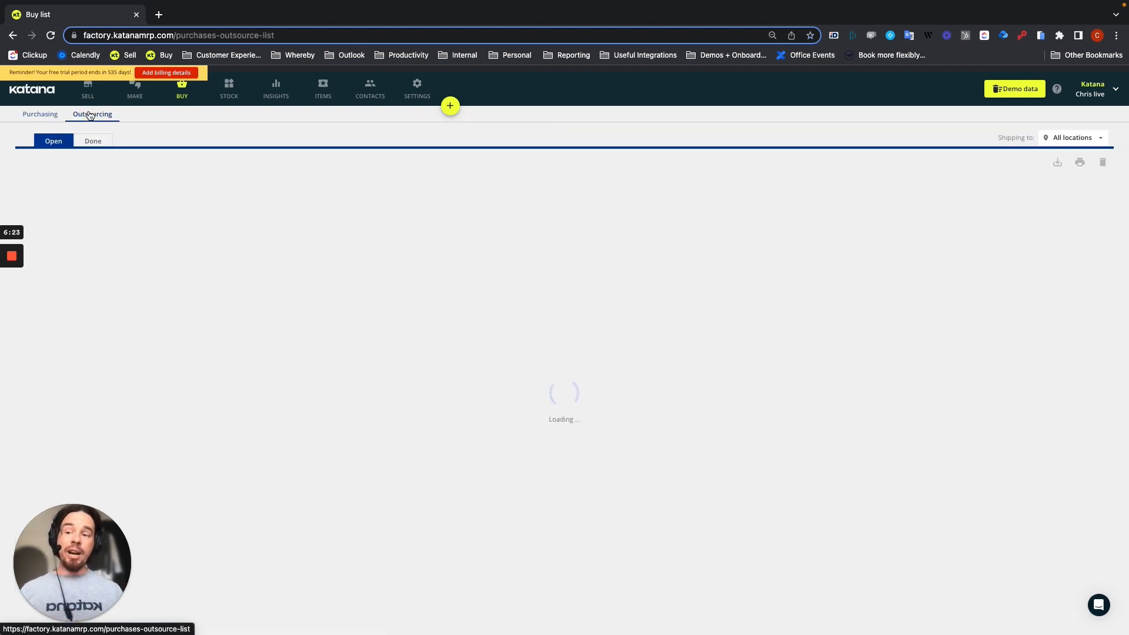